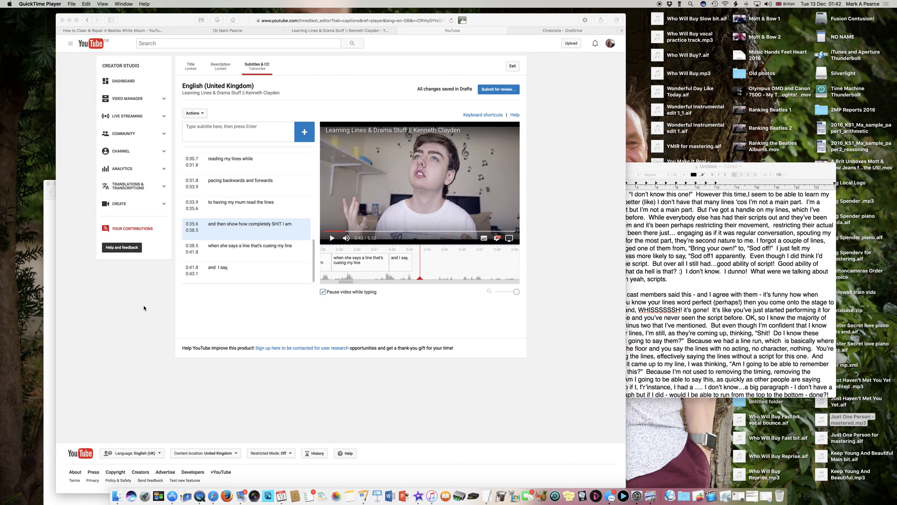
click(227, 277)
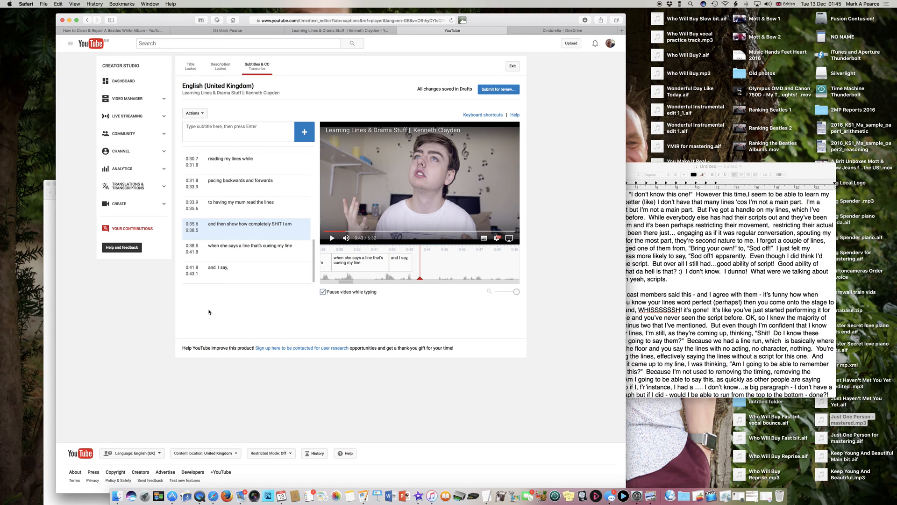
click(798, 178)
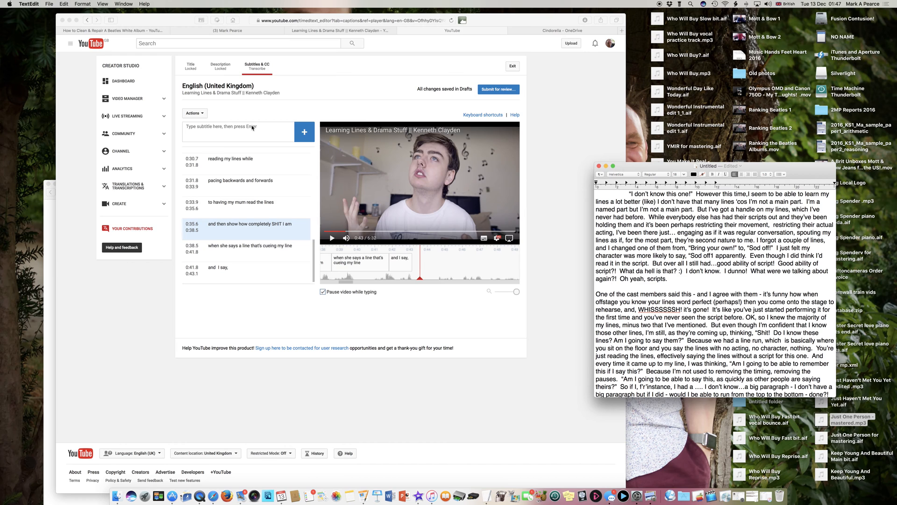
click(413, 265)
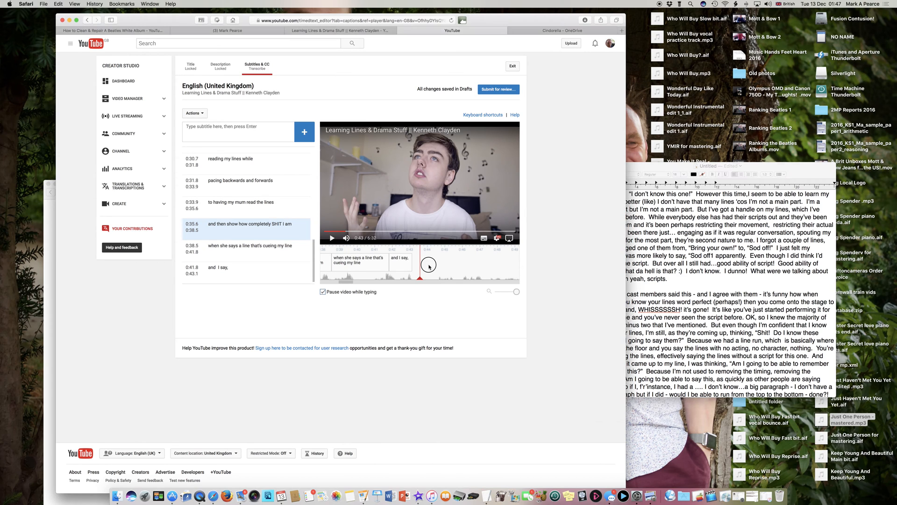
drag(432, 261, 438, 262)
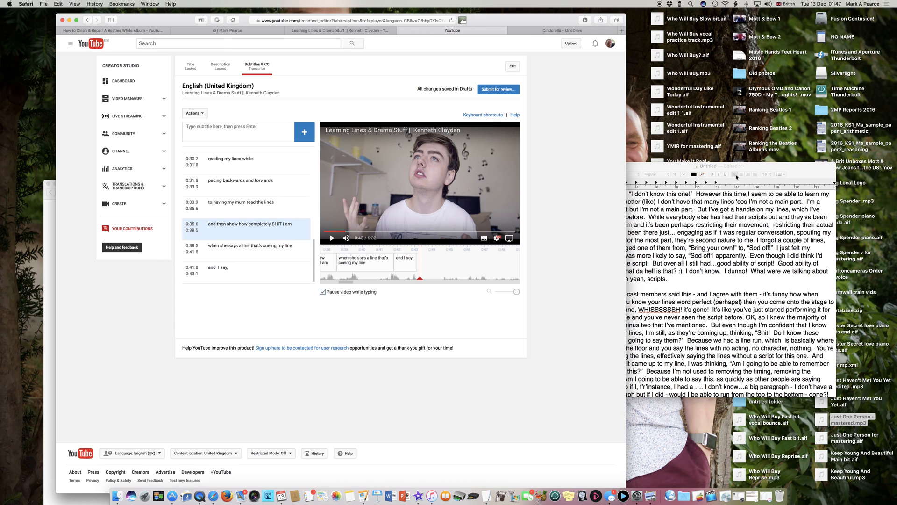
Switch to the TextEdit transcript and cut the opening line "I don't know this one!" with its quotation marks.
click(628, 209)
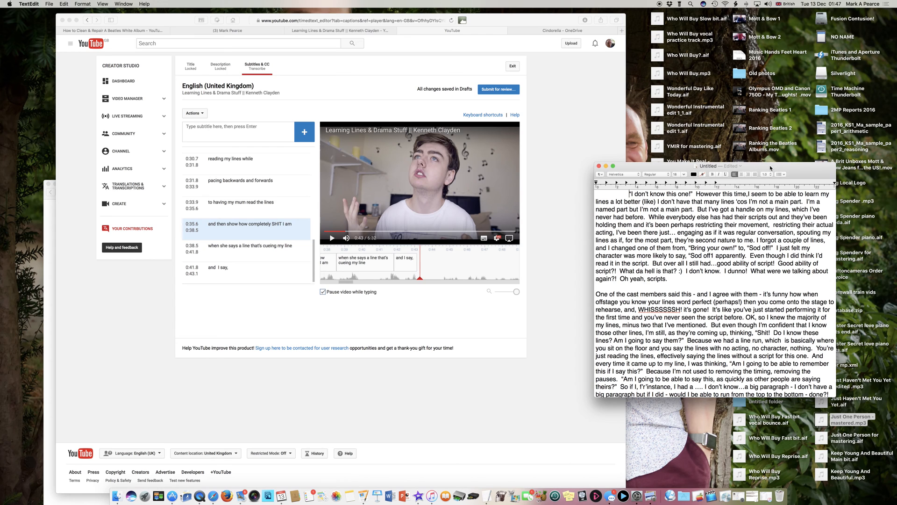
click(627, 194)
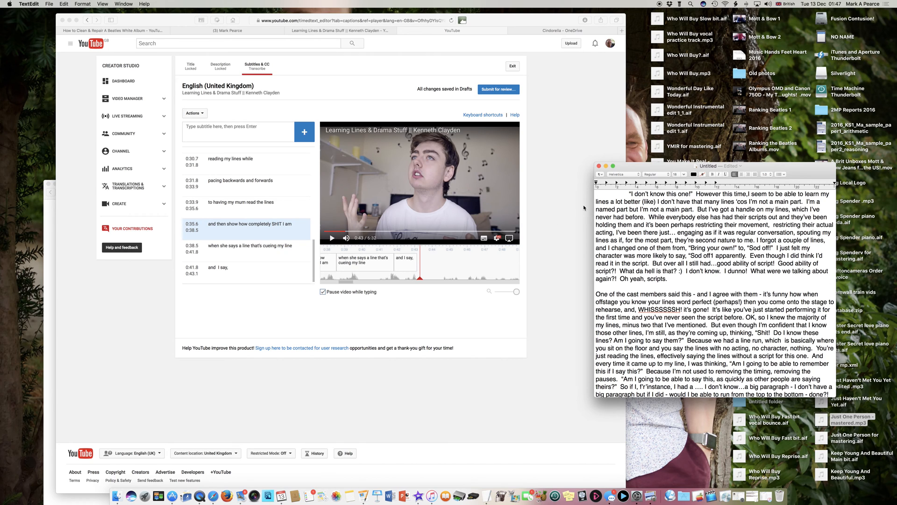
click(628, 194)
drag(629, 194, 692, 192)
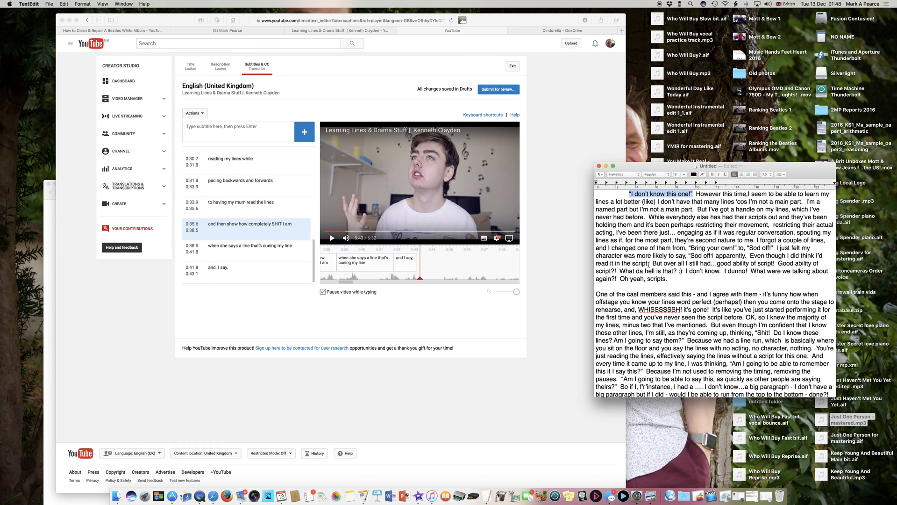
key(super+x)
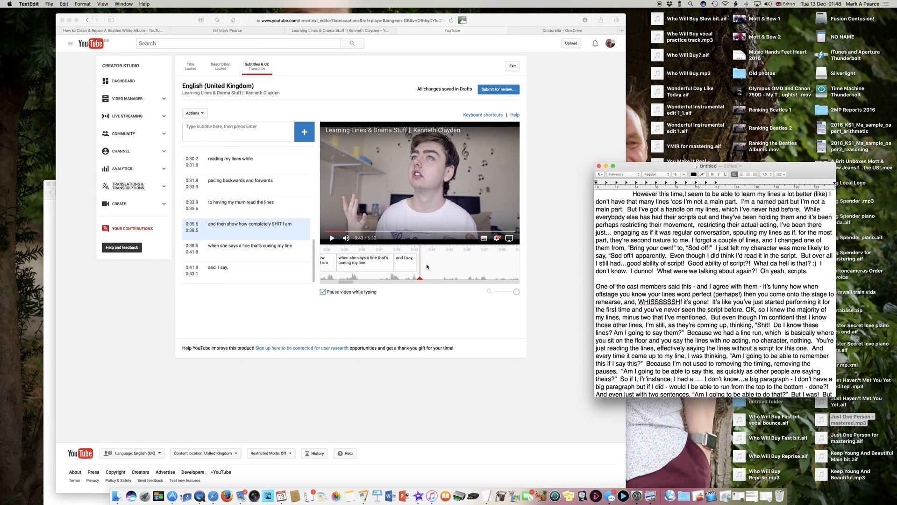
Switch to Safari and paste the cut line "I don't know this one!" as the text of a new subtitle.
click(269, 138)
click(264, 131)
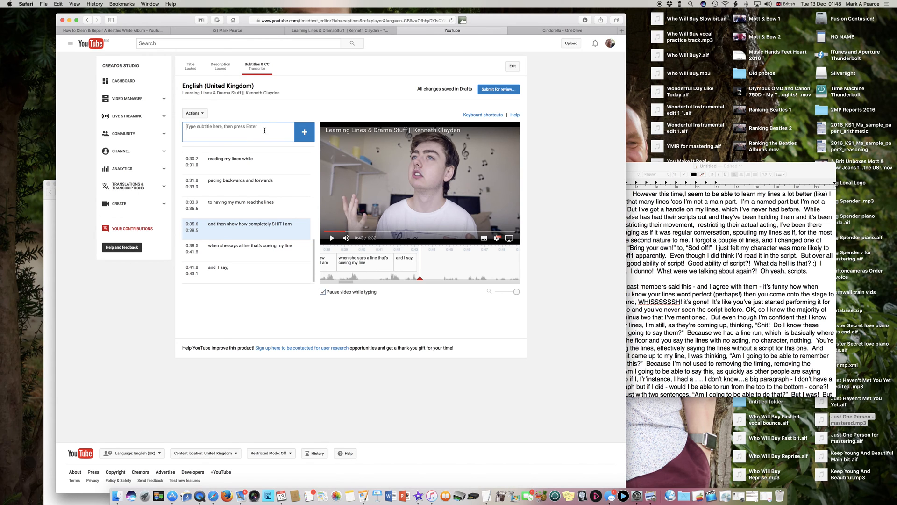
key(super+v)
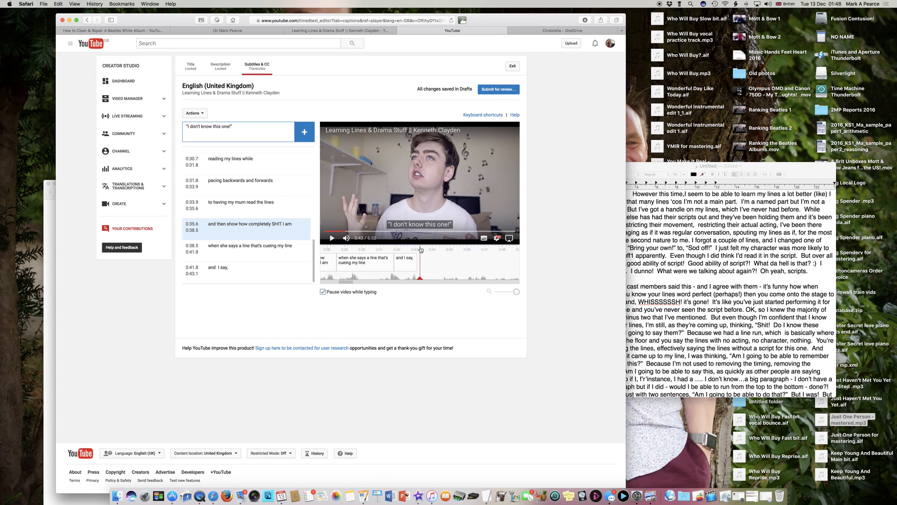
key(super+v)
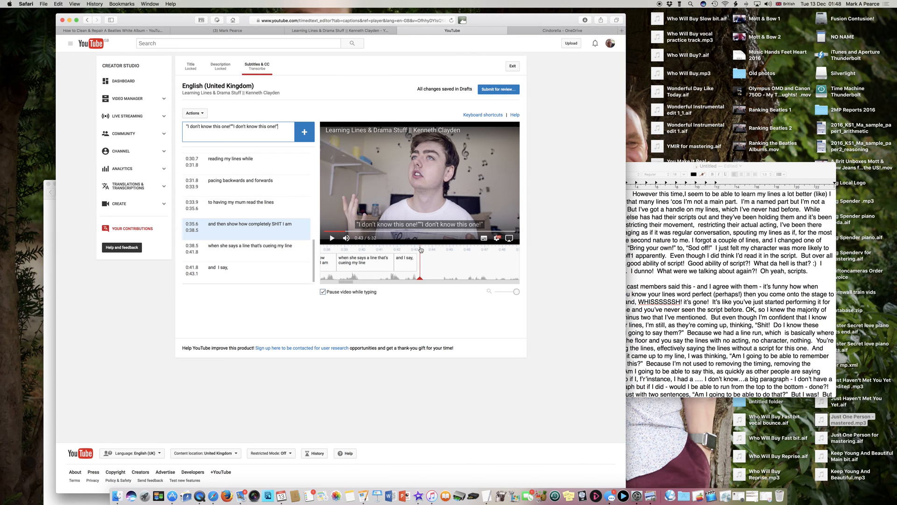
key(BackSpace)
key(BackSpace)
key(BackSpace)
key(BackSpace)
key(BackSpace)
key(BackSpace)
key(BackSpace)
key(BackSpace)
key(BackSpace)
key(BackSpace)
key(BackSpace)
key(BackSpace)
key(BackSpace)
key(BackSpace)
key(BackSpace)
key(BackSpace)
key(BackSpace)
key(BackSpace)
key(BackSpace)
key(BackSpace)
key(BackSpace)
key(BackSpace)
key(BackSpace)
key(BackSpace)
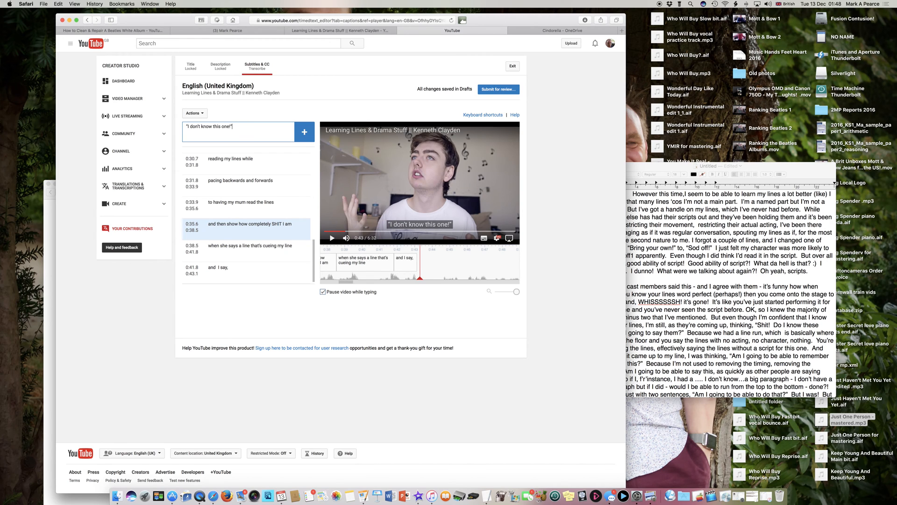
Add the subtitle "I don't know this one!" to the timeline and extend its end to 0:44.5.
click(303, 134)
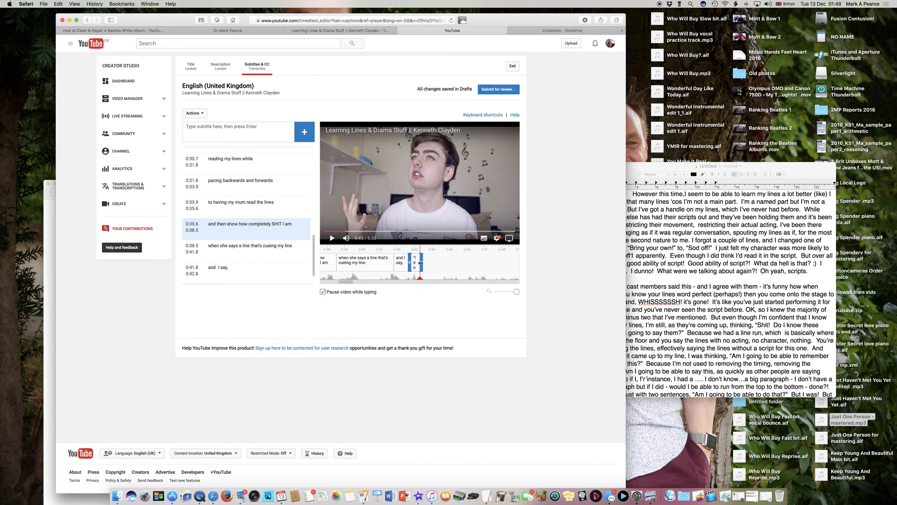
drag(420, 263, 442, 262)
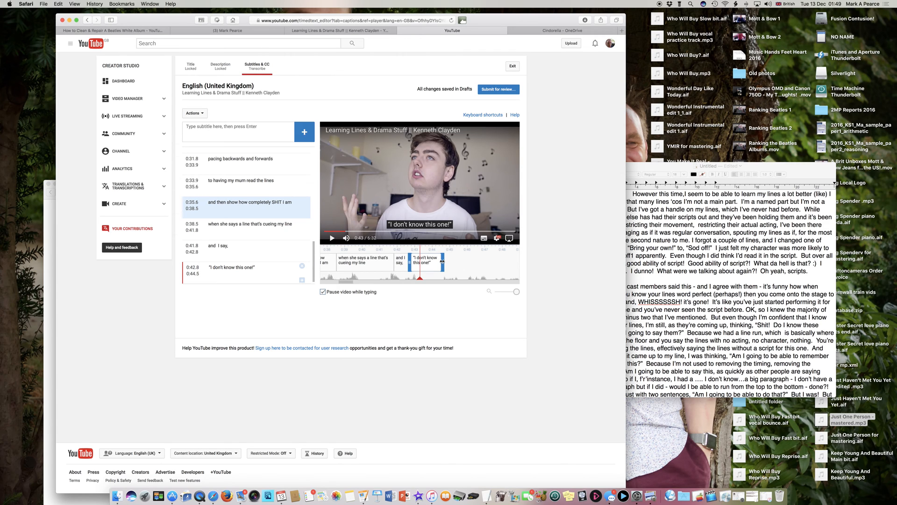
Play back the video around the new subtitle to check its timing against the speech.
click(345, 232)
drag(345, 231, 343, 234)
mouse_move(359, 267)
key(shift+space)
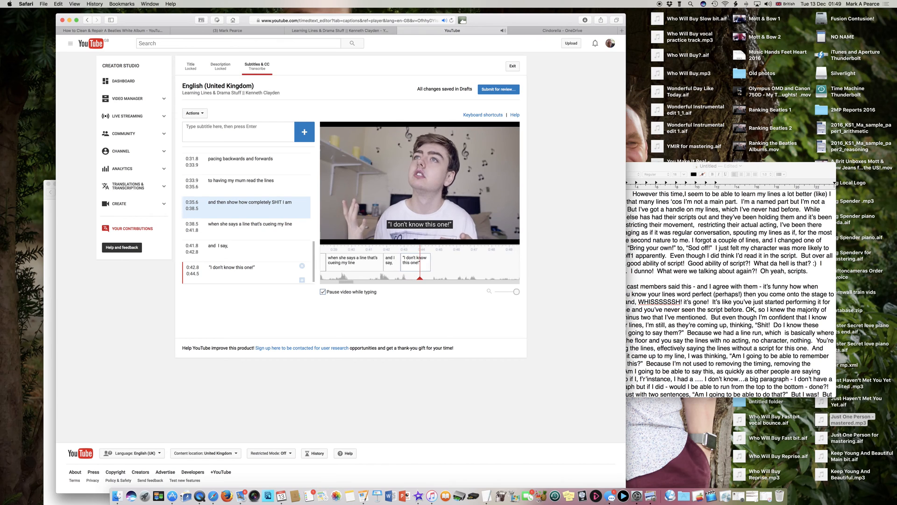
Stop playback and shift the "I don't know this one!" subtitle on the timeline to run from 0:43.4 to 0:45.1.
click(390, 270)
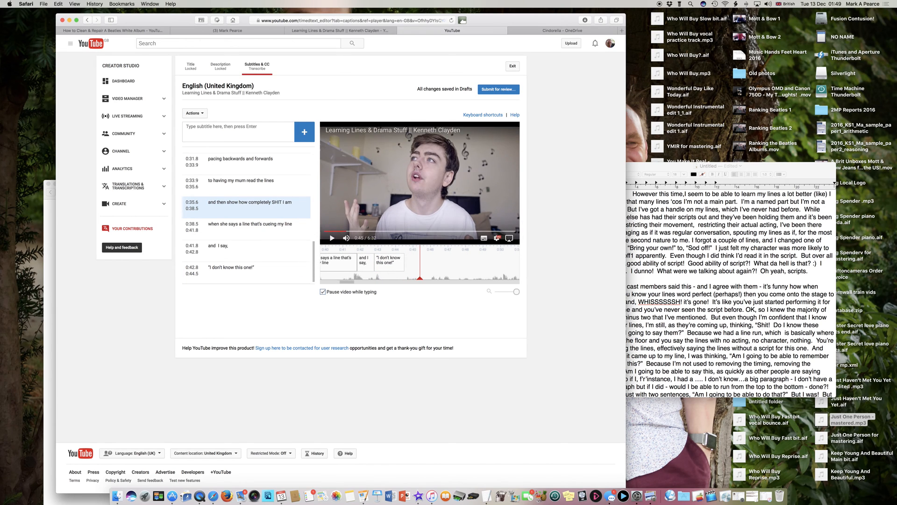
click(389, 259)
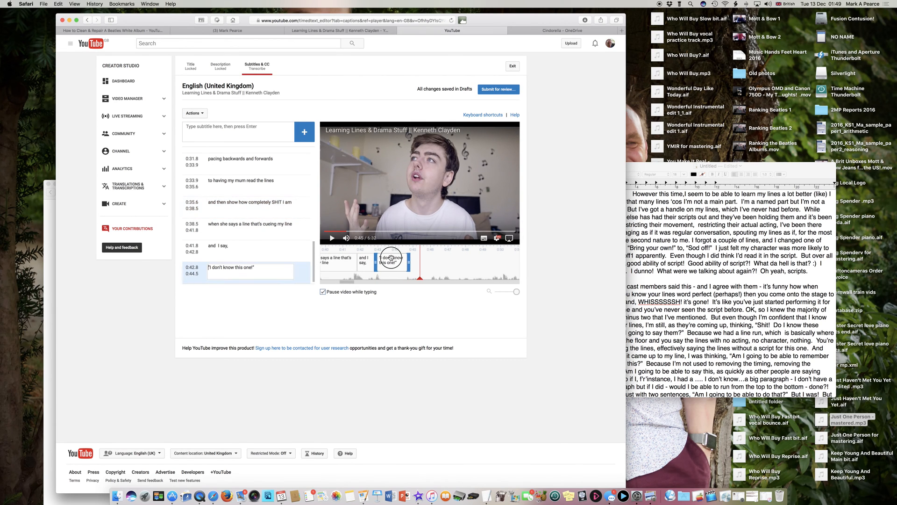
drag(400, 257, 399, 261)
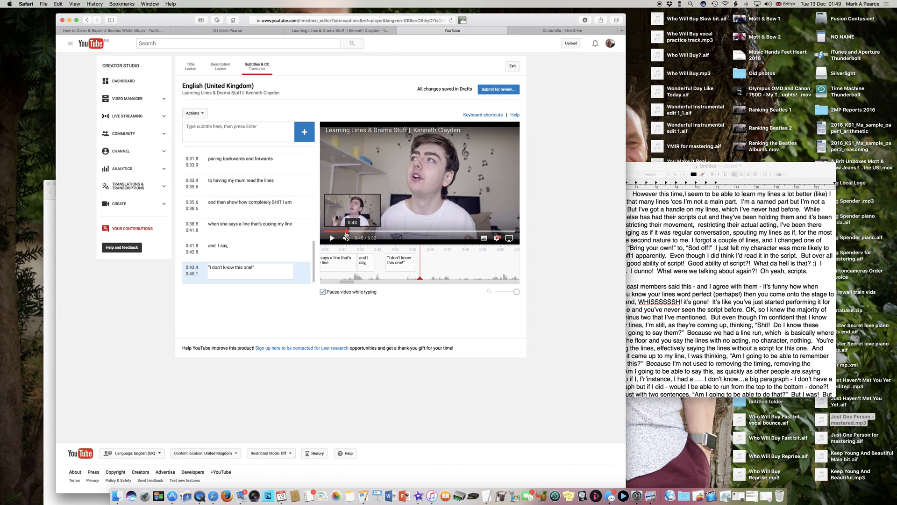
Replay the video from about 0:40 and extend the end of the "I don't know this one!" subtitle to 0:45.8.
drag(344, 232, 345, 237)
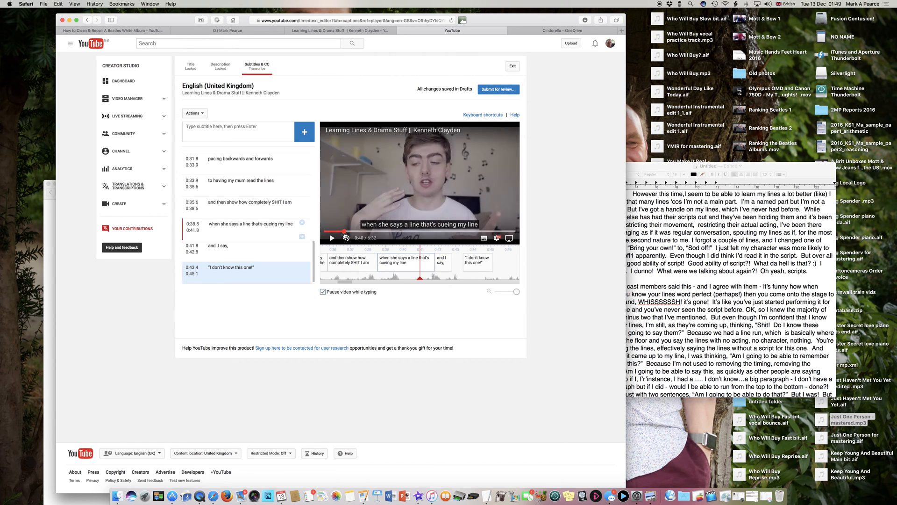
click(333, 238)
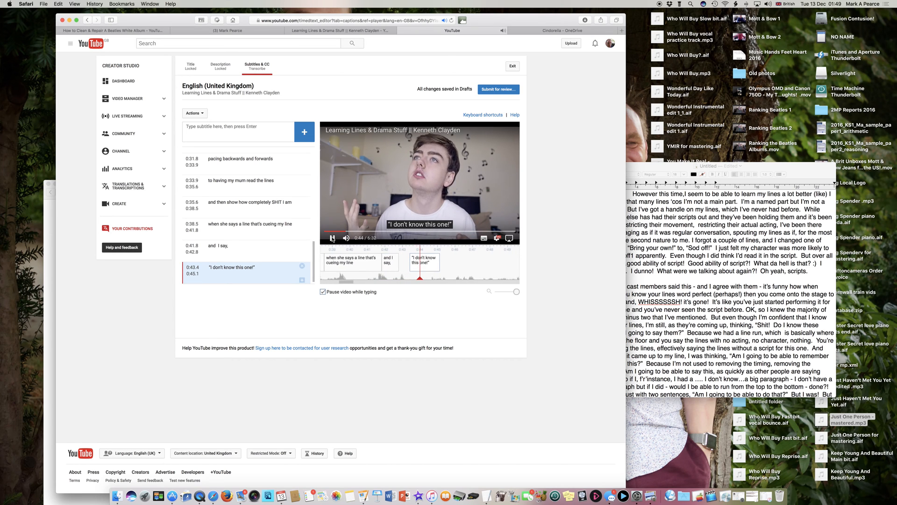
click(332, 238)
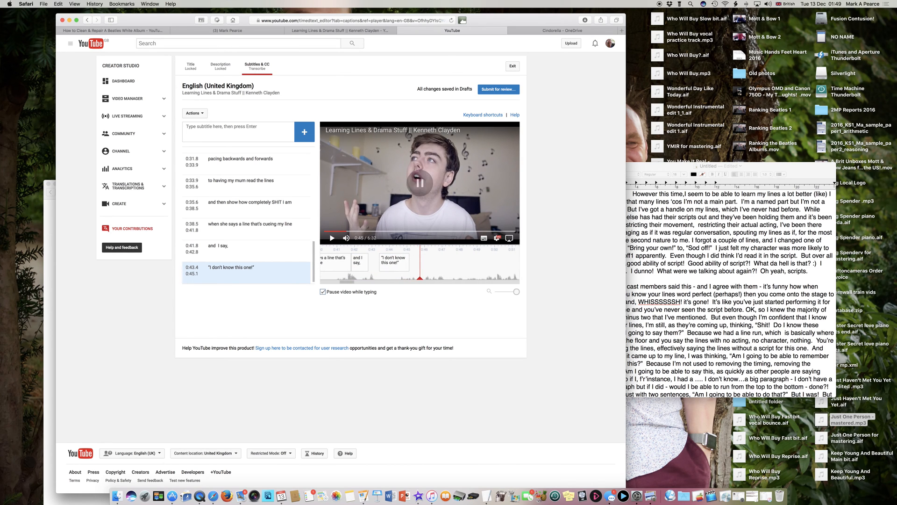
click(408, 261)
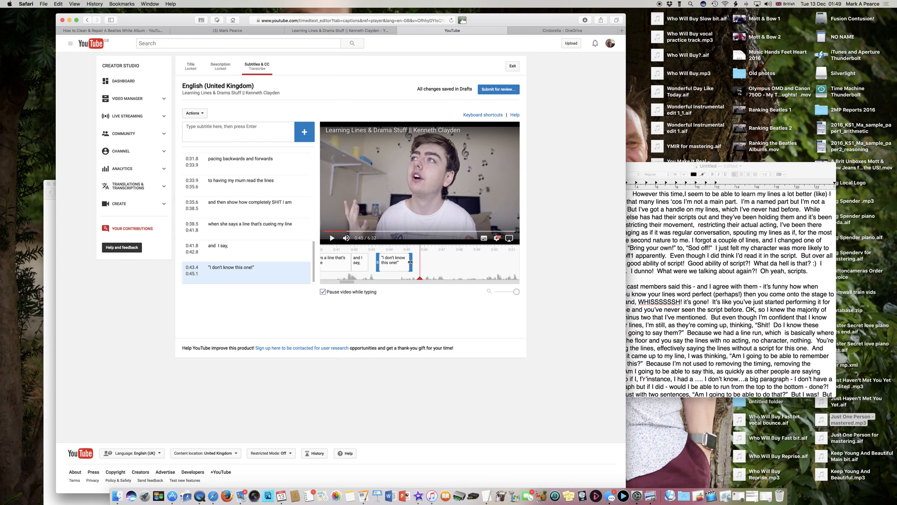
drag(415, 263, 422, 263)
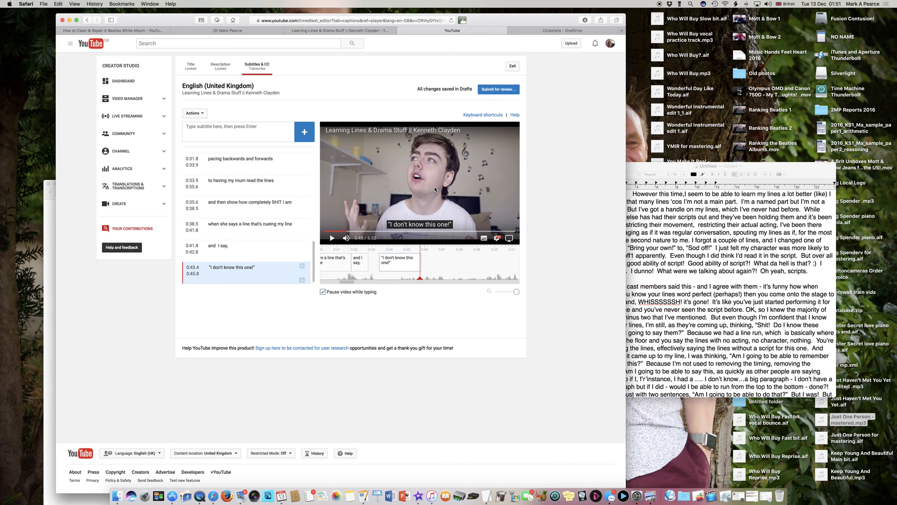
Switch to the TextEdit transcript and remove the phrase "However this time," from its start.
click(653, 167)
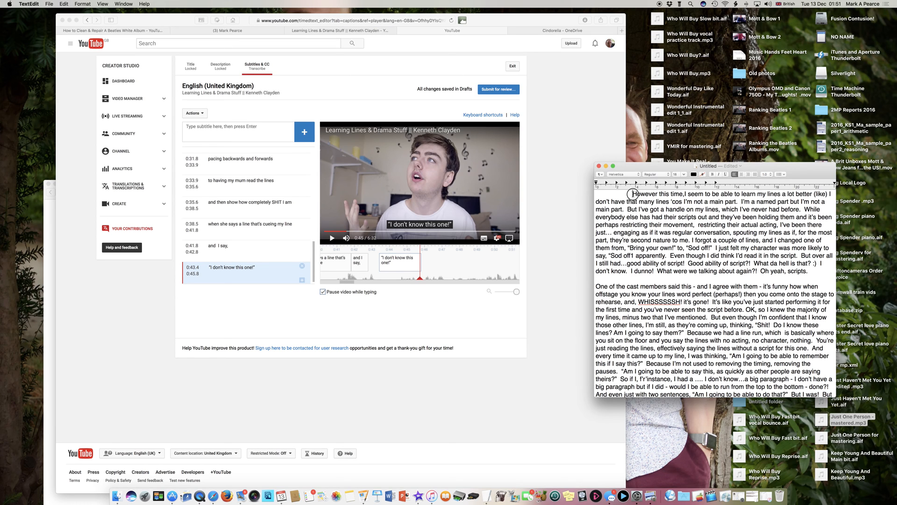
drag(633, 193, 683, 195)
drag(682, 194, 685, 195)
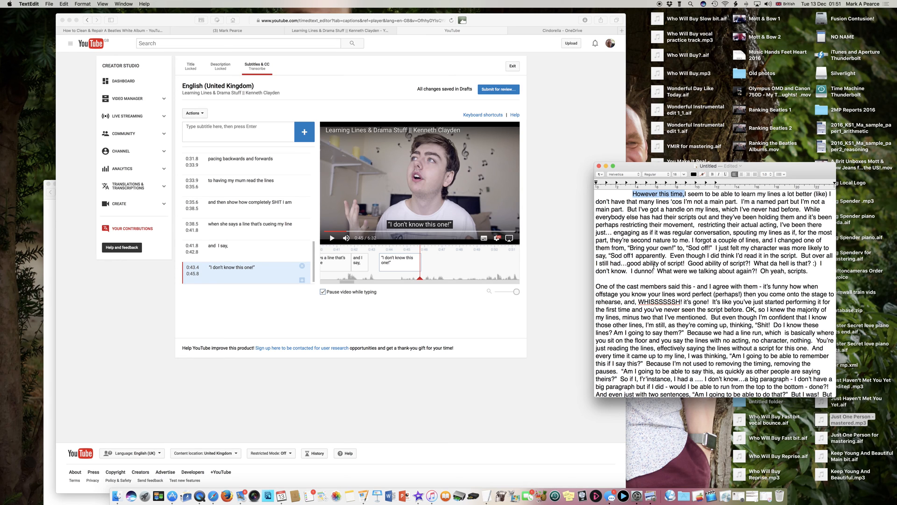
key(BackSpace)
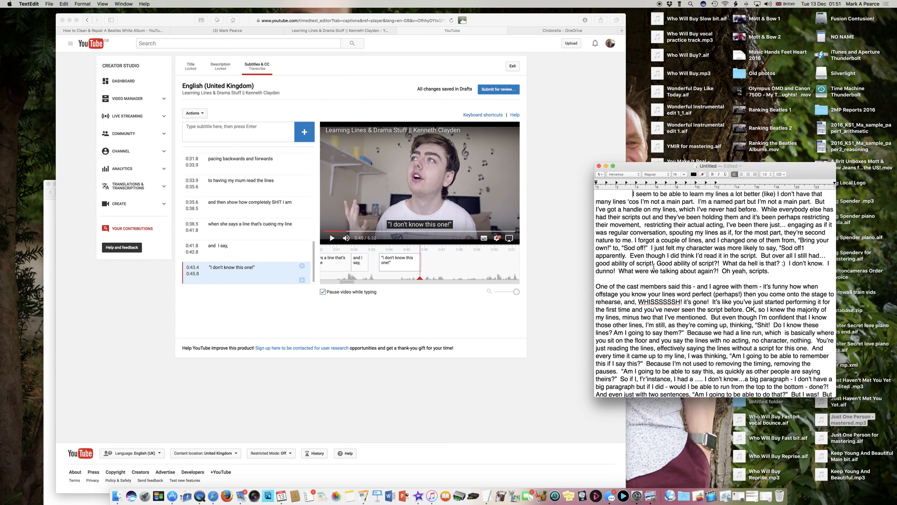